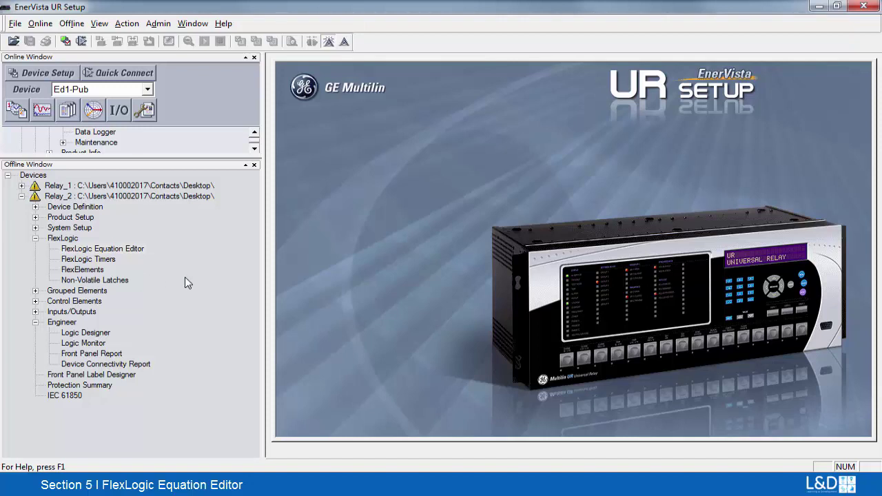
Open Relay_2's FlexLogic Equation Editor from the Offline Window.
double_click(82, 250)
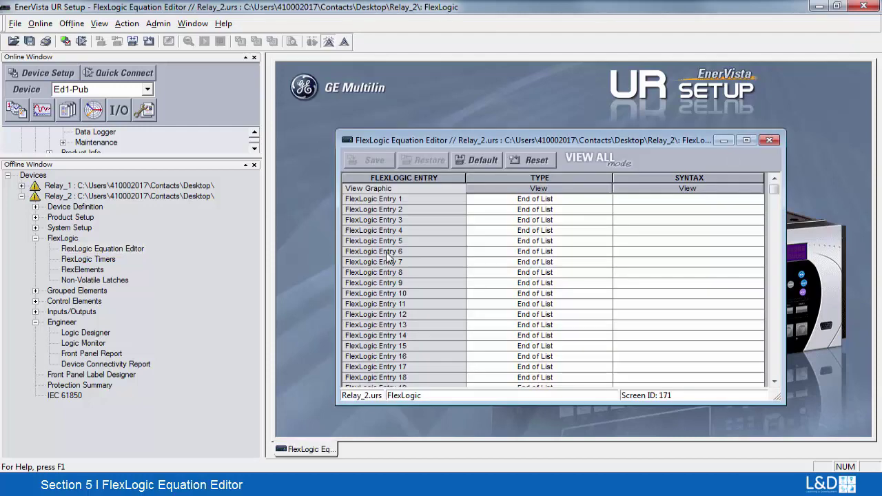
Maximize the editor and set Entry 1 to Contact Inputs On, reading Sw A On(H5a).
click(746, 140)
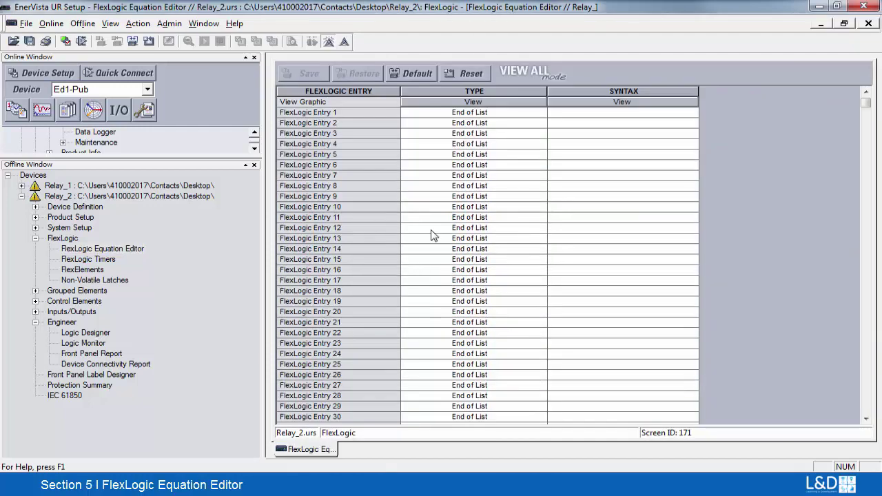
click(535, 115)
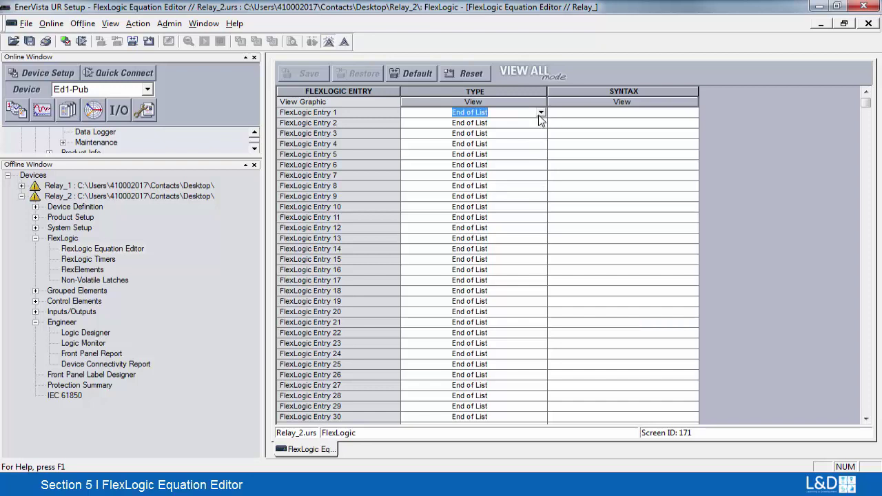
click(541, 113)
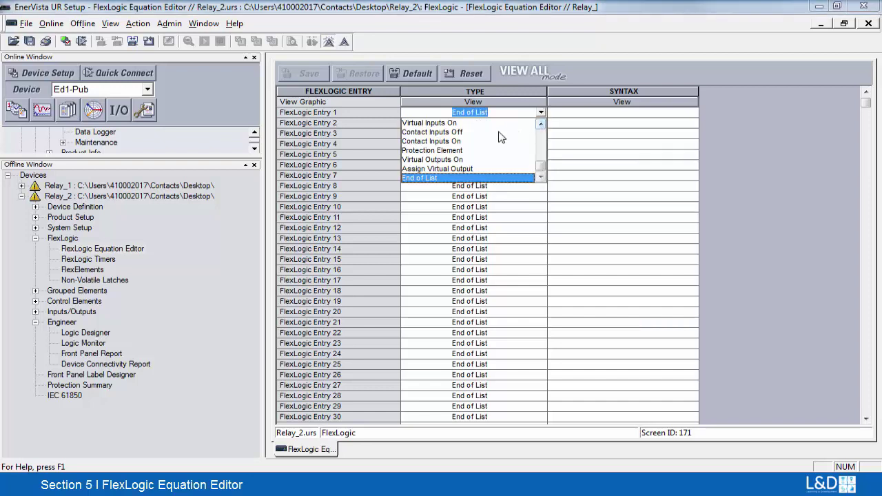
click(467, 141)
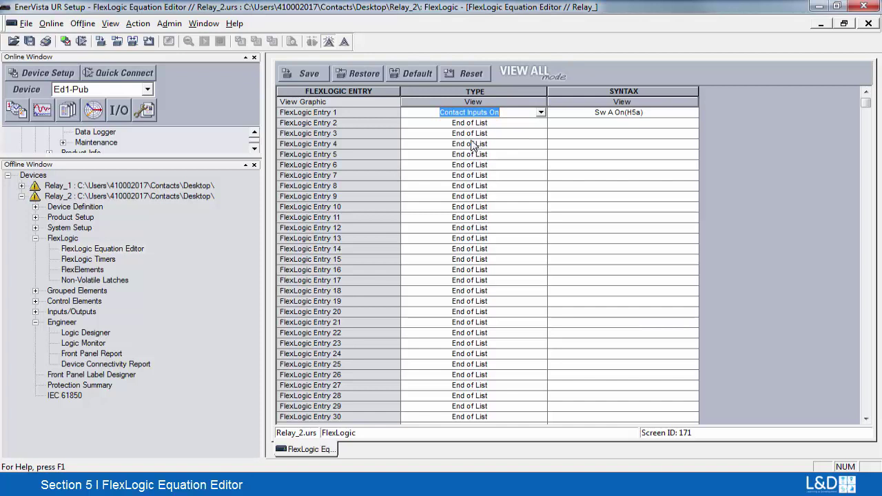
Set Entry 2 to Contact Inputs On with SW B On(H5c).
click(522, 125)
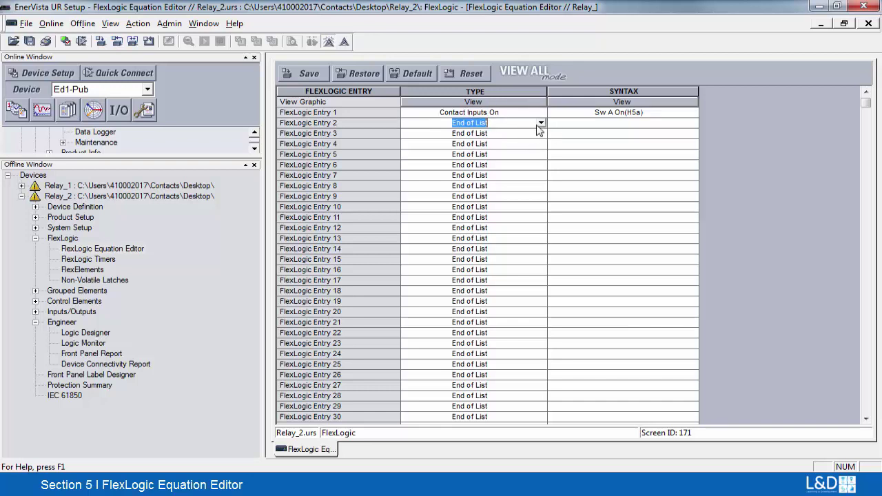
click(541, 123)
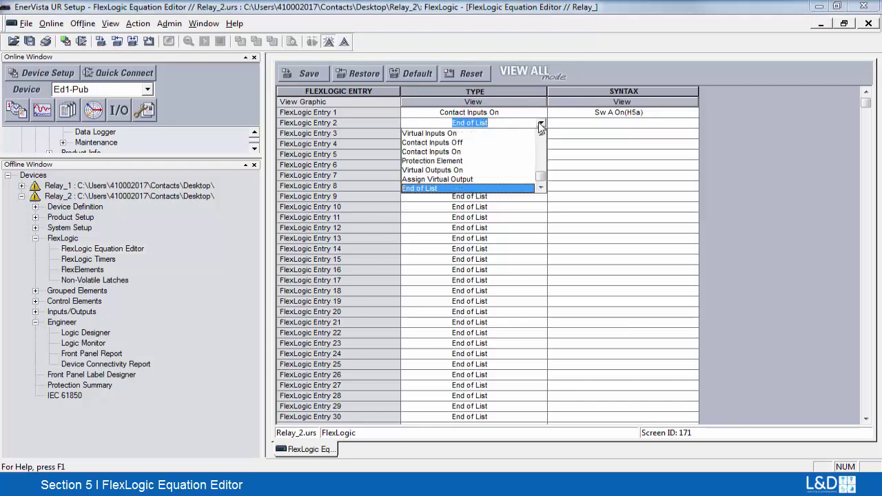
click(471, 152)
click(686, 124)
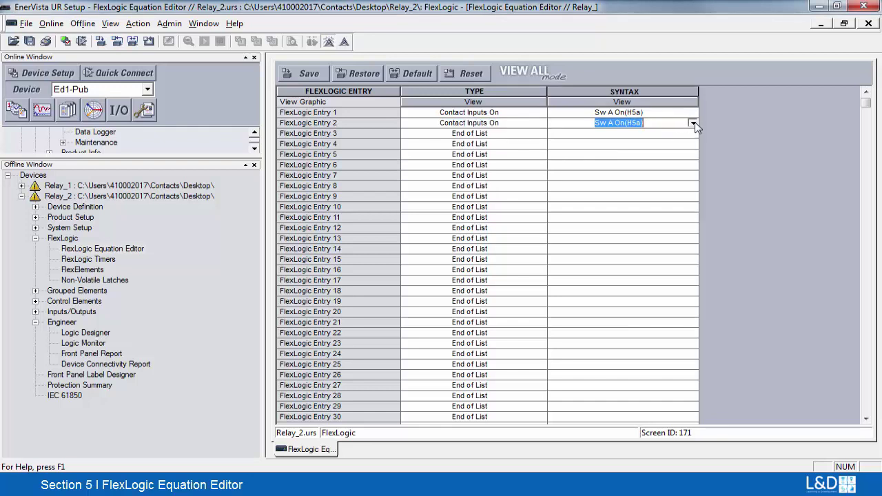
click(692, 123)
click(593, 144)
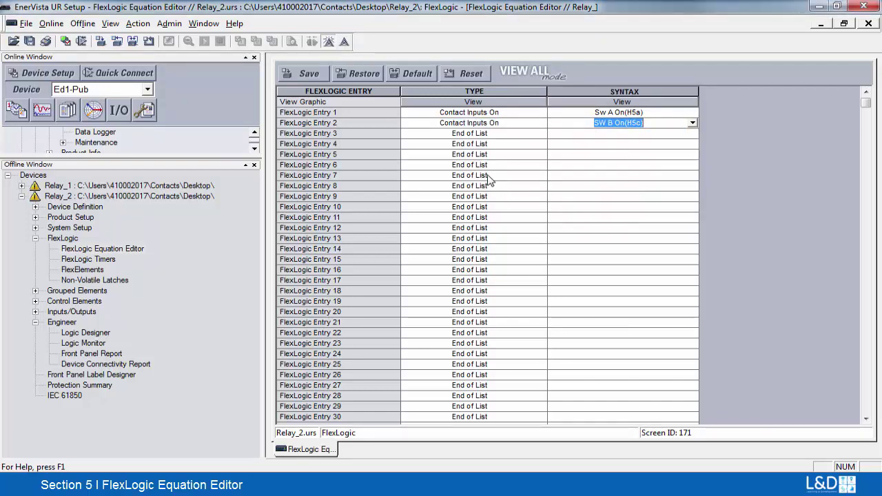
Make Entry 3 a 2-input AND and Entry 4 an Assign Virtual Output to Ready (VO1).
click(518, 137)
click(541, 134)
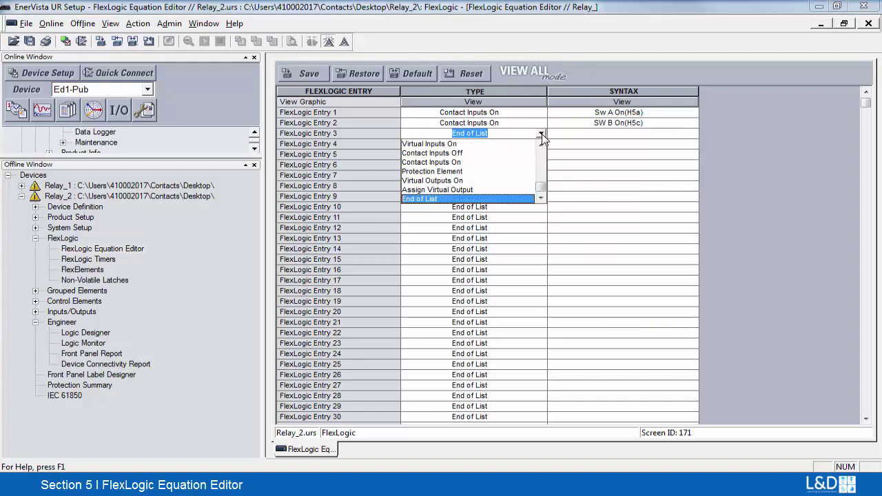
drag(544, 193, 545, 185)
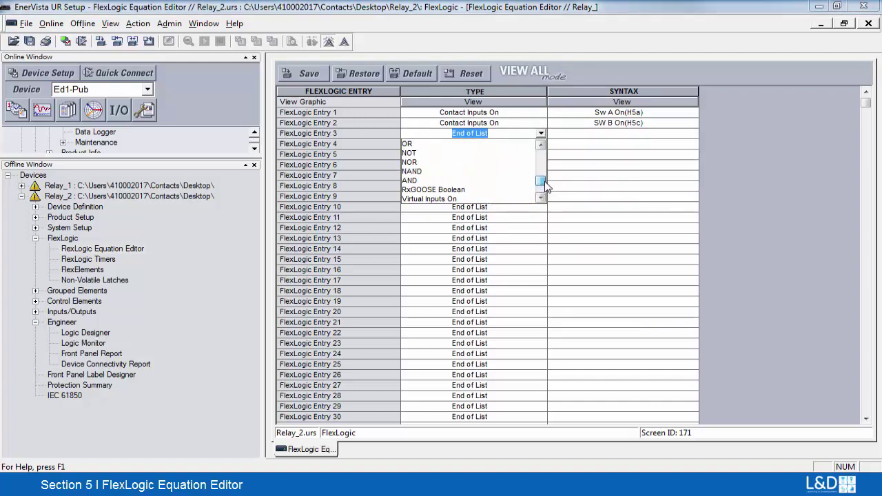
click(413, 178)
click(518, 145)
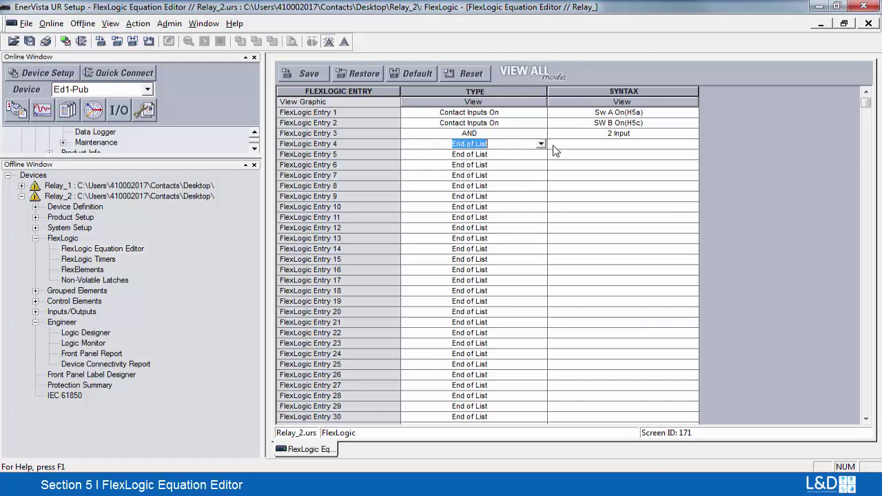
click(541, 144)
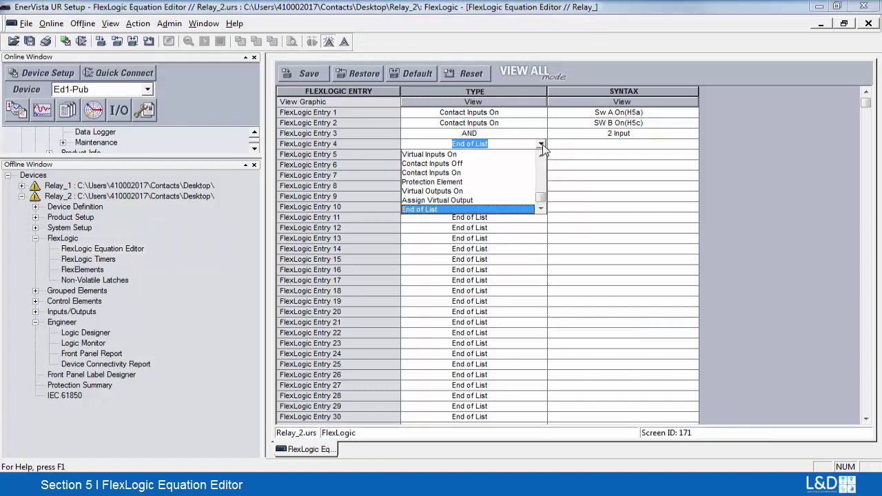
click(480, 201)
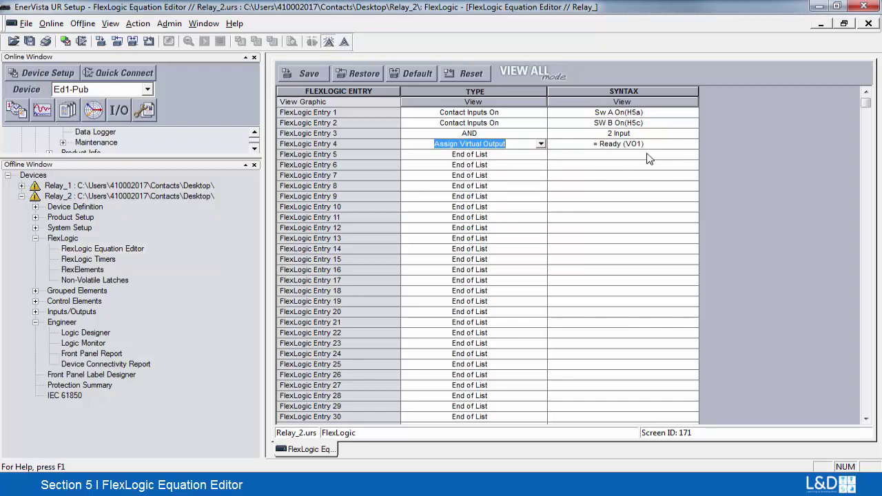
click(503, 154)
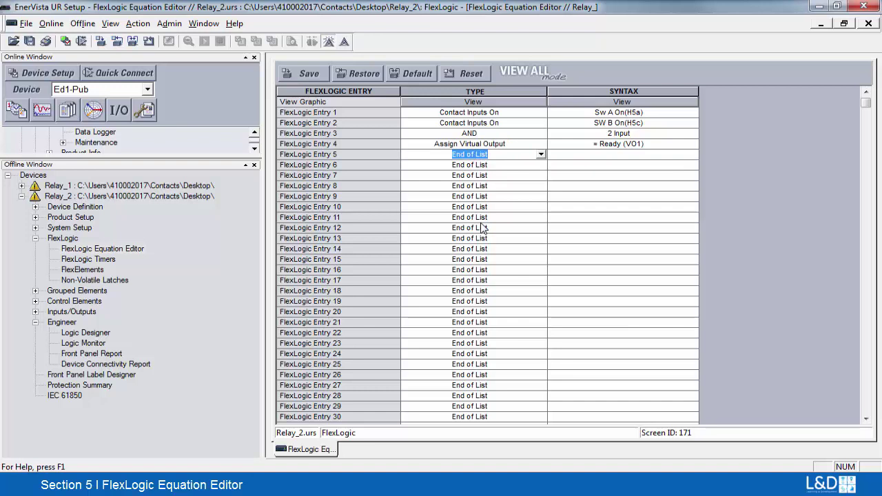
Set Entry 5 to Protection Element with operand PHASE IOC1 OP.
click(541, 155)
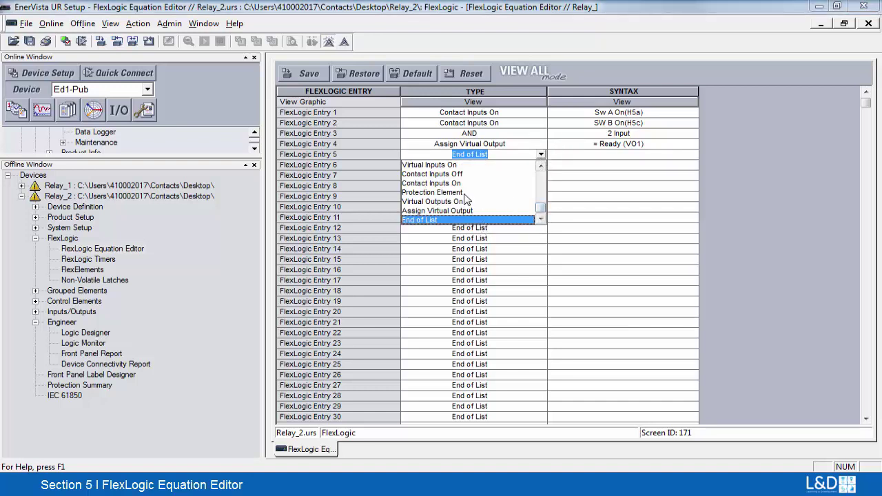
click(441, 192)
click(665, 158)
click(666, 160)
click(692, 155)
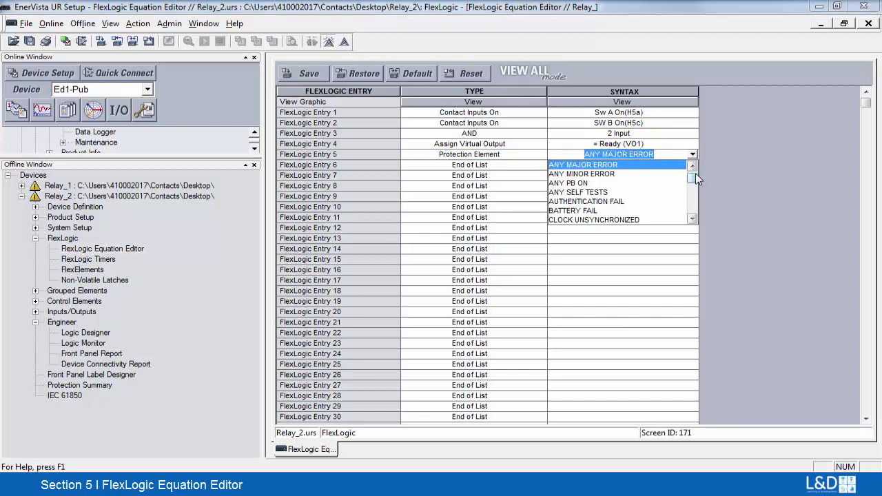
key(Down)
key(Down)
key(Down)
key(Down)
key(Down)
key(Down)
key(Down)
key(Down)
key(Down)
key(Down)
key(Down)
key(Down)
key(Down)
key(Down)
key(Down)
key(Down)
key(Down)
key(Down)
key(Down)
key(Down)
key(Down)
key(Down)
key(Down)
key(Down)
key(Down)
key(Down)
key(Down)
key(Down)
key(Down)
key(Down)
key(Down)
key(Down)
key(Down)
key(Down)
key(Down)
key(Down)
key(Down)
key(Down)
key(Down)
key(Down)
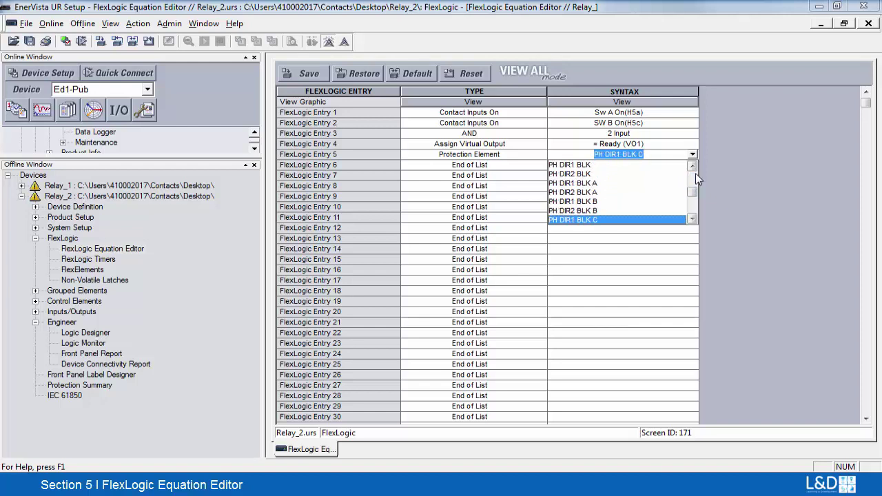
key(Down)
key(Down)
key(Down)
key(Down)
key(Down)
key(Down)
key(Down)
key(Down)
key(Down)
key(Down)
key(Down)
key(Down)
key(Down)
key(Down)
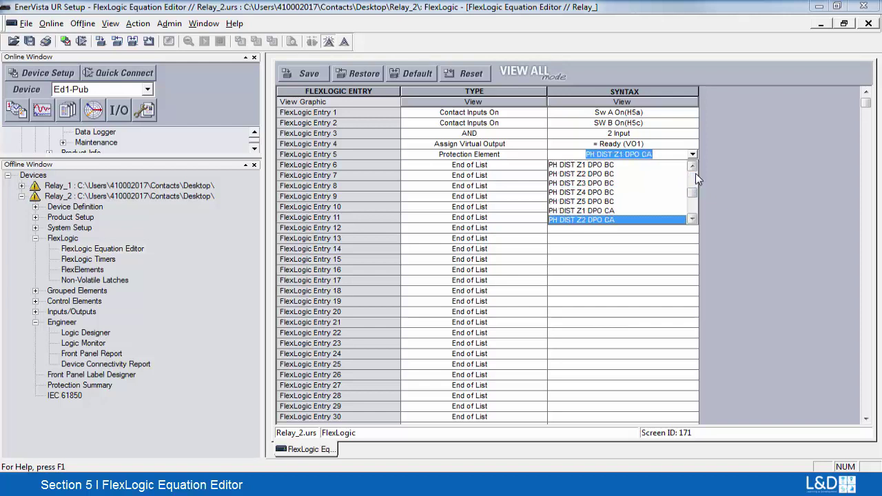
key(Down)
key(Down)
key(Down)
key(Down)
key(Down)
key(Down)
key(Down)
key(Down)
key(Down)
key(Down)
key(Down)
key(Down)
key(Down)
key(Down)
key(Down)
key(Down)
key(Down)
key(Down)
key(Down)
key(Down)
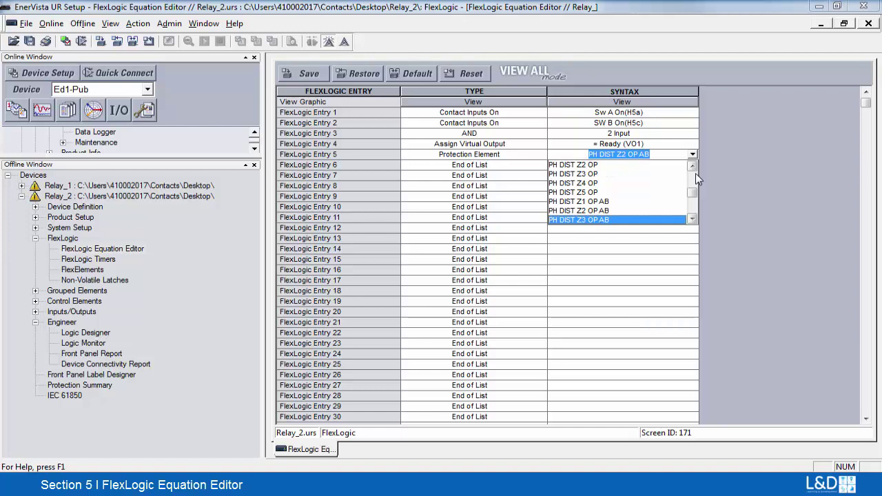
key(Down)
key(Down)
key(Down)
key(Down)
key(Down)
key(Down)
key(Down)
key(Down)
key(Down)
key(Down)
key(Down)
key(Down)
key(Down)
key(Down)
key(Down)
key(Down)
key(Down)
key(Down)
key(Down)
key(Down)
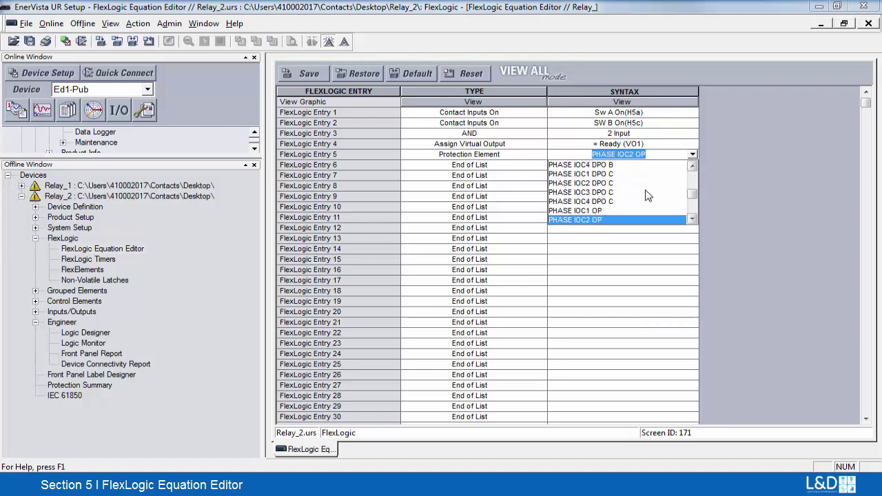
key(Up)
key(Return)
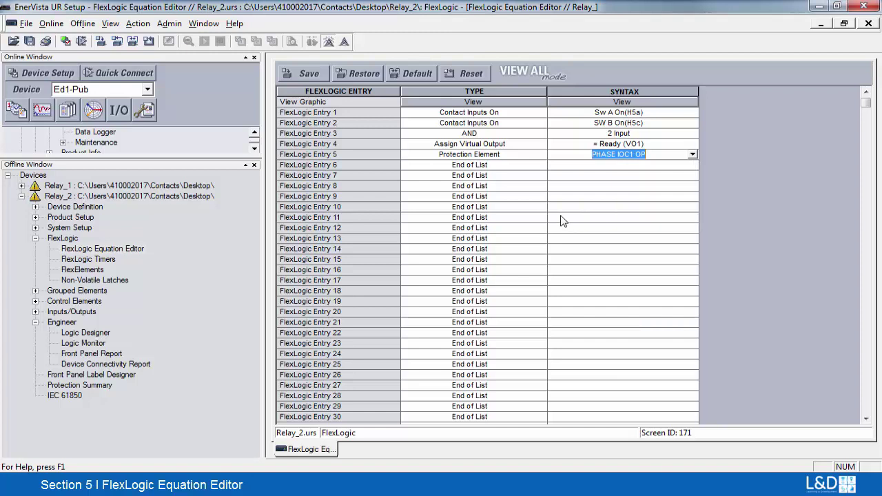
click(510, 169)
click(540, 166)
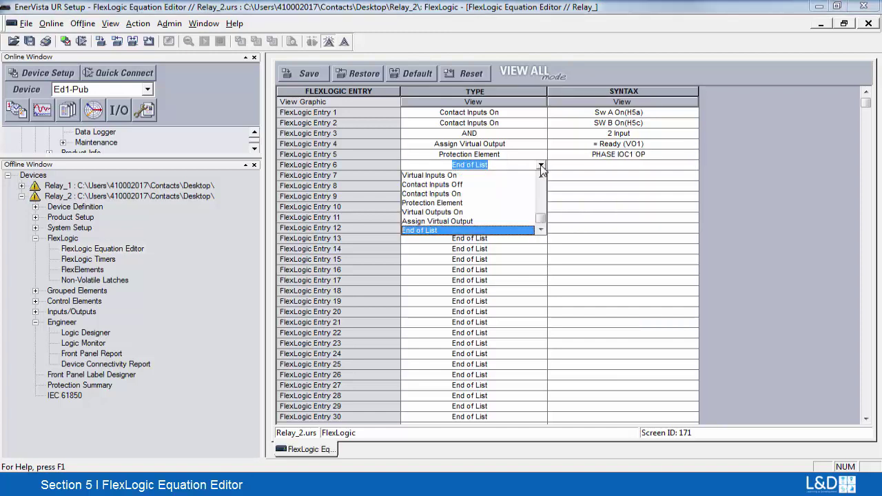
Set Entry 6 to Protection Element with operand PHASE TOC1 OP.
click(465, 203)
click(695, 165)
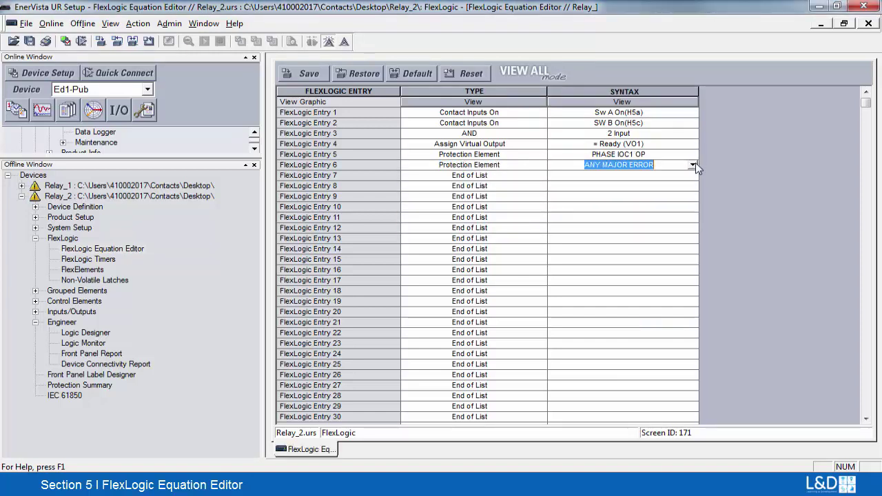
click(692, 165)
scroll(692, 184, down, 5)
scroll(692, 184, down, 15)
scroll(694, 190, down, 10)
scroll(694, 190, down, 10)
scroll(694, 190, down, 3)
scroll(694, 190, down, 7)
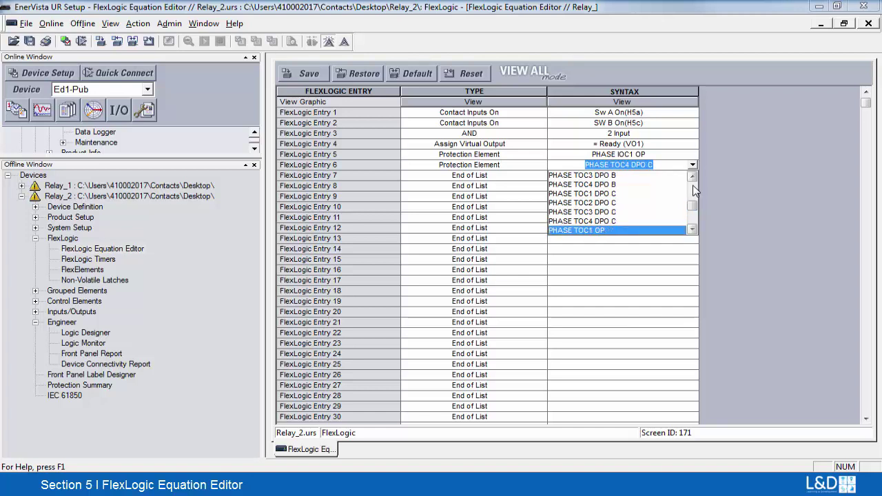
click(592, 213)
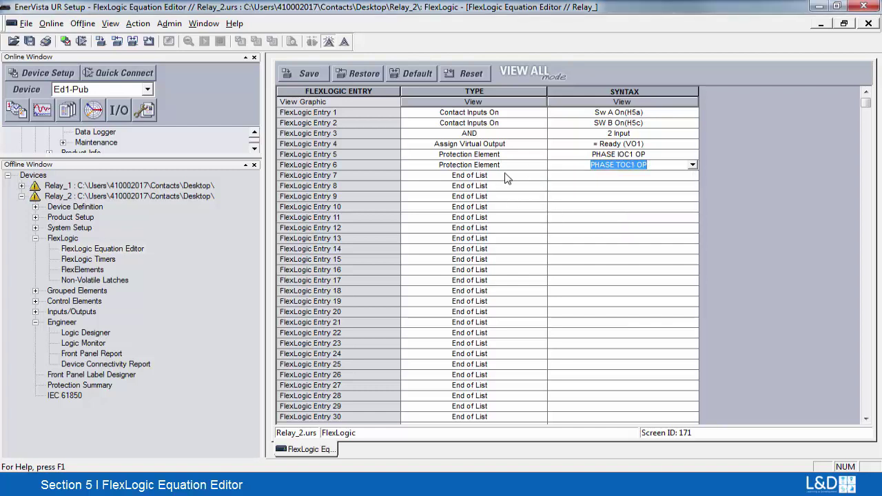
Make Entry 7 a 2-input OR gate.
click(506, 177)
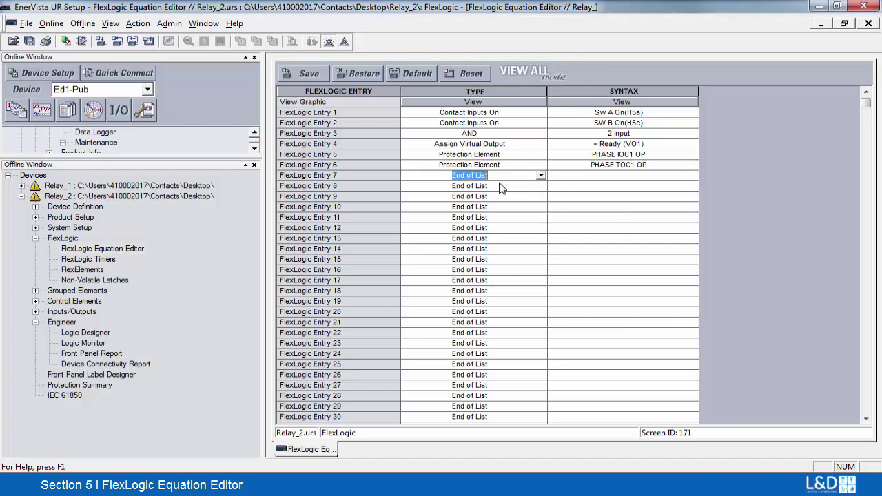
click(541, 175)
scroll(541, 201, up, 3)
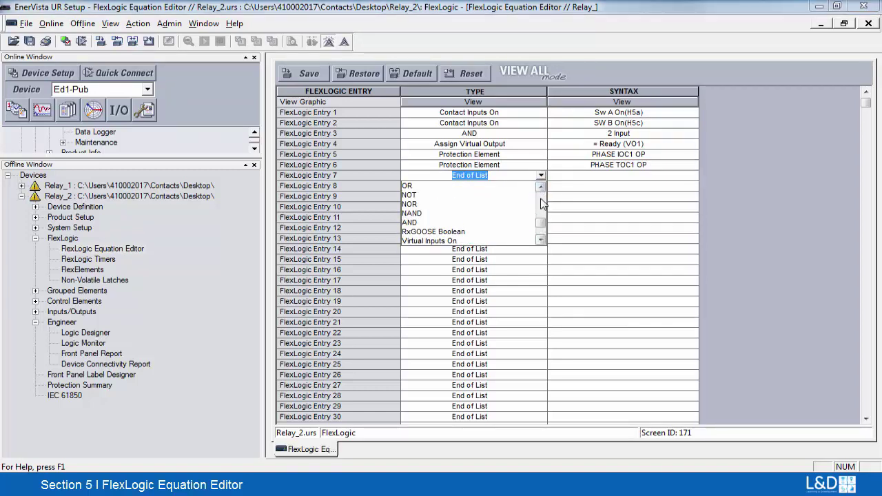
click(420, 185)
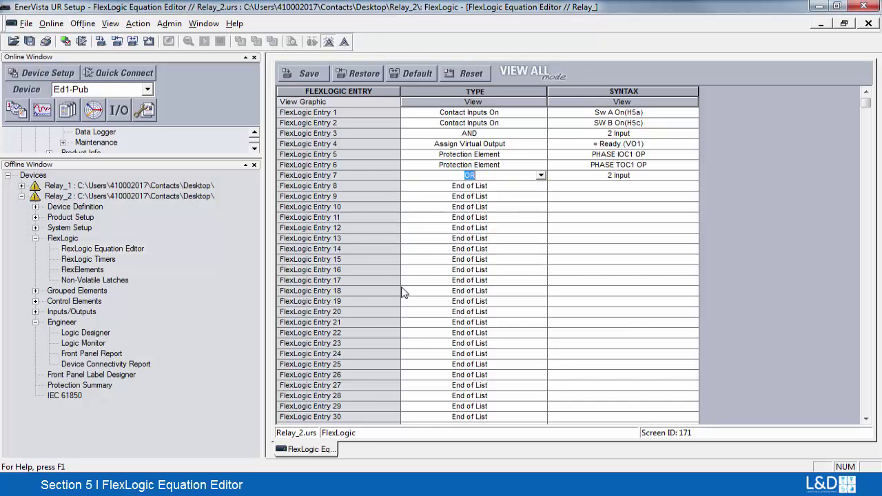
Make Entry 8 assign the OR result to Virt Op 2 (VO2) and view the logic diagram.
click(541, 185)
click(541, 186)
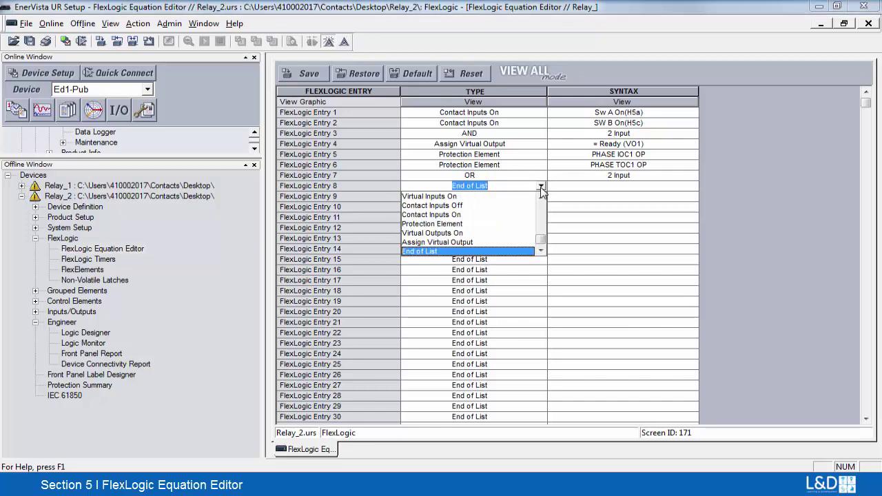
click(480, 243)
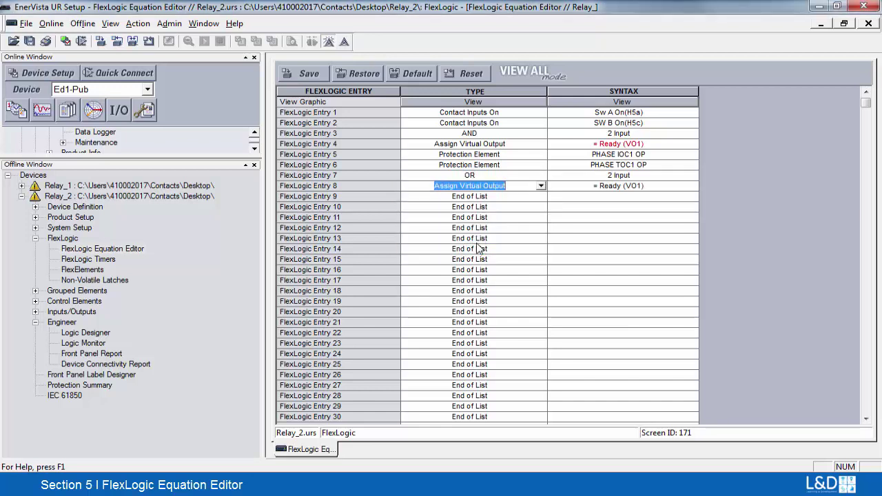
click(658, 188)
click(692, 186)
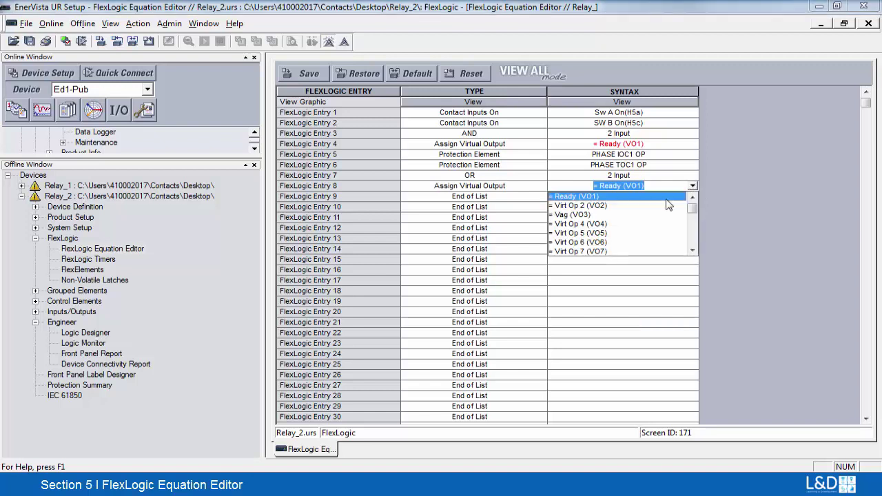
click(572, 233)
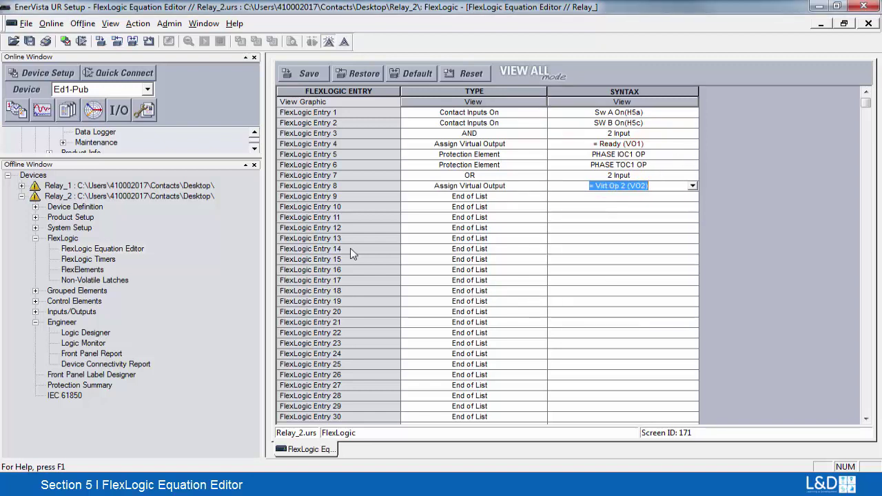
click(494, 103)
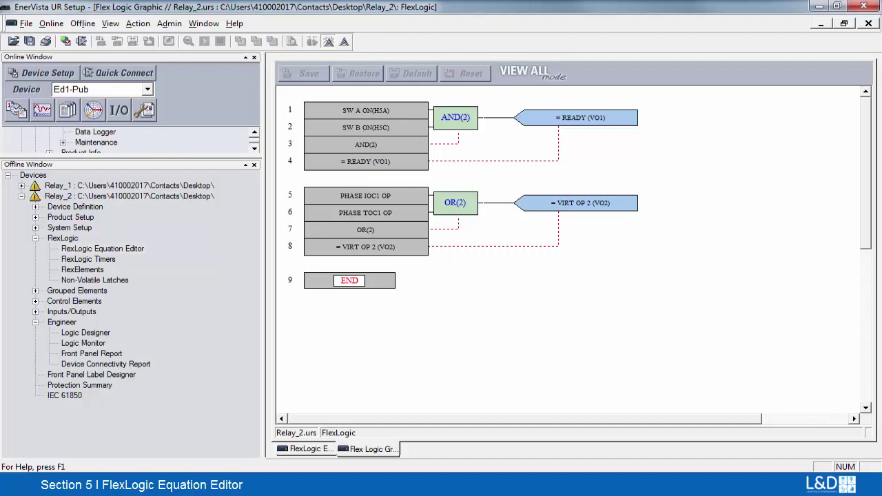
Close the logic diagram and save the eight-entry equation to Relay_2, confirming Yes.
click(868, 23)
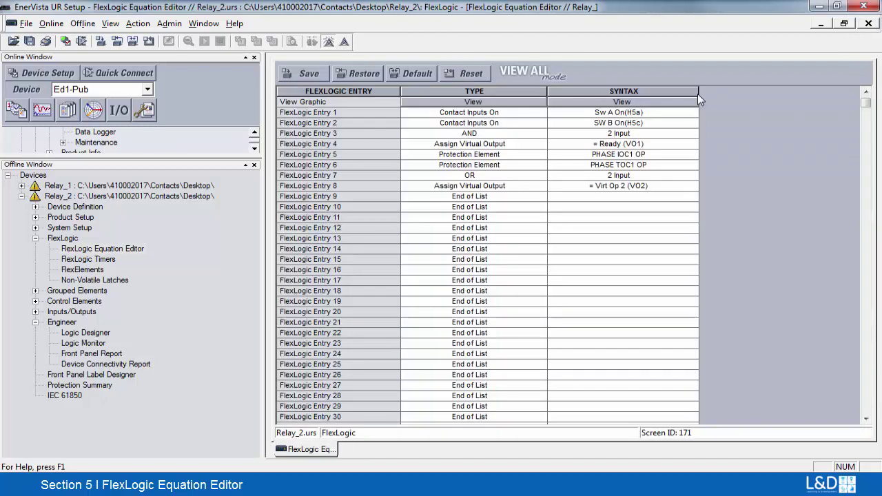
click(310, 73)
click(459, 271)
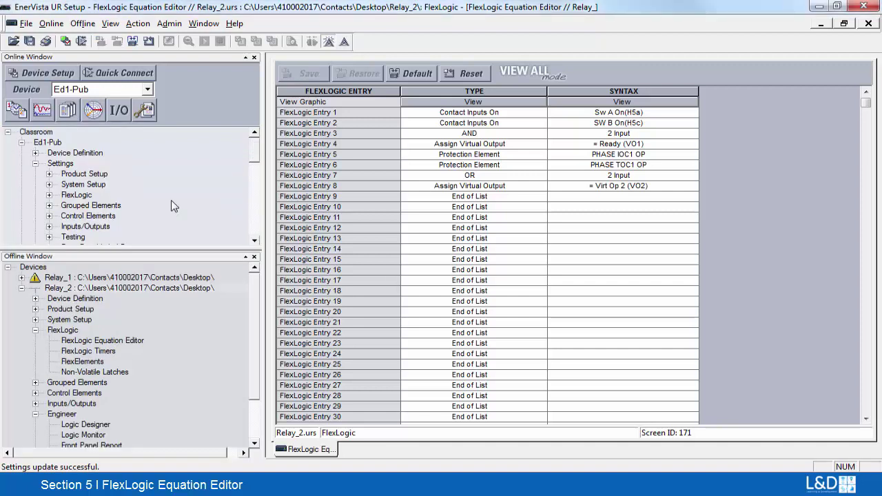
Expand the Ed1-Pub relay's FlexLogic settings and open its Equation Editor.
click(49, 195)
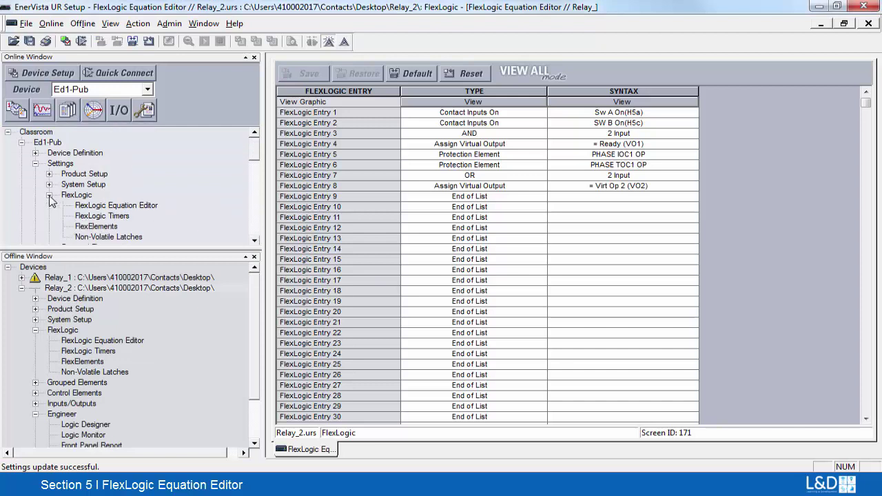
double_click(89, 206)
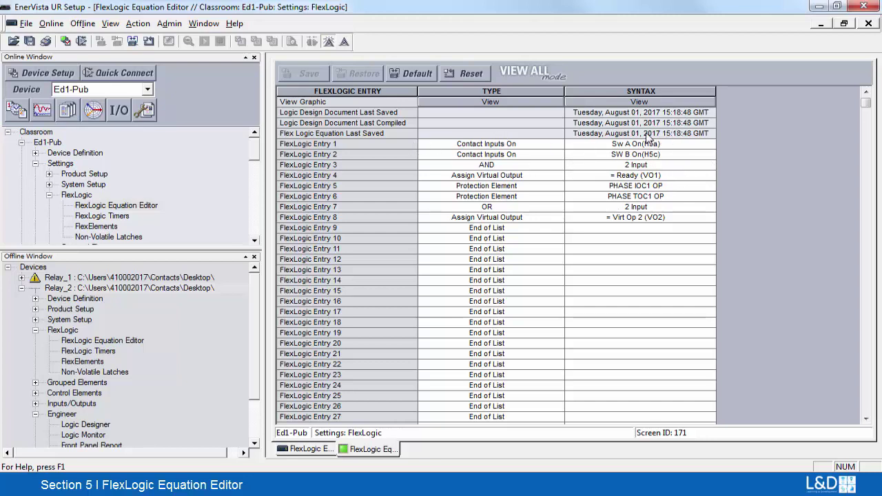
click(505, 104)
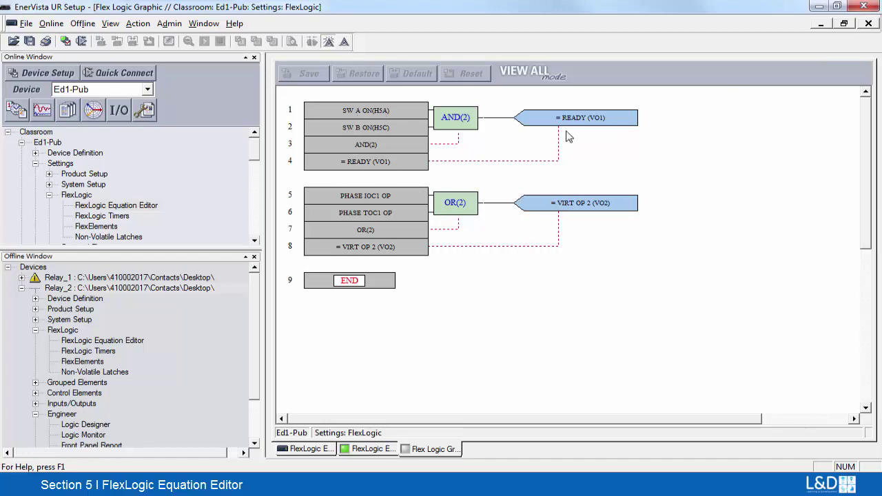
click(869, 23)
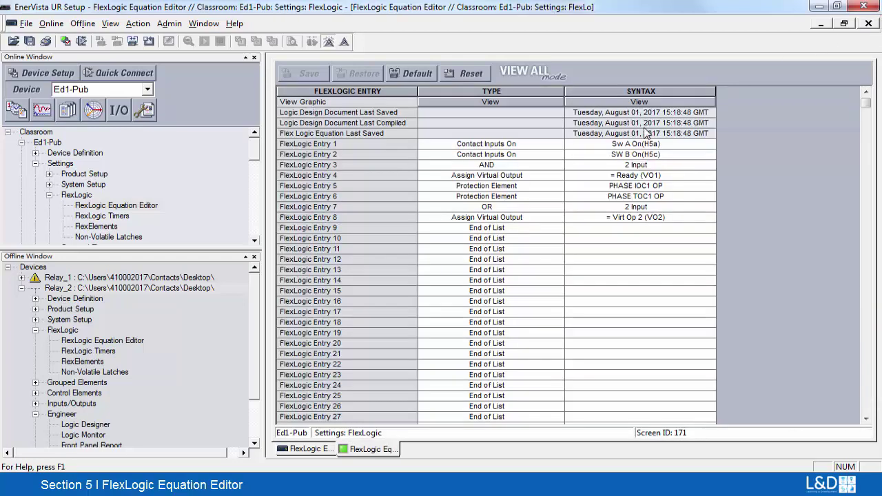
Copy Entries 1–4 and paste them into Entries 9–12 of the online equation.
right_click(526, 230)
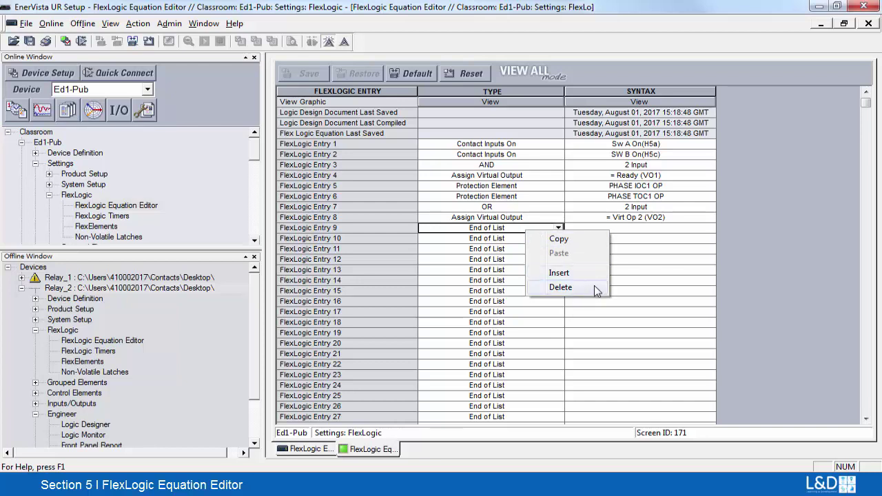
click(443, 145)
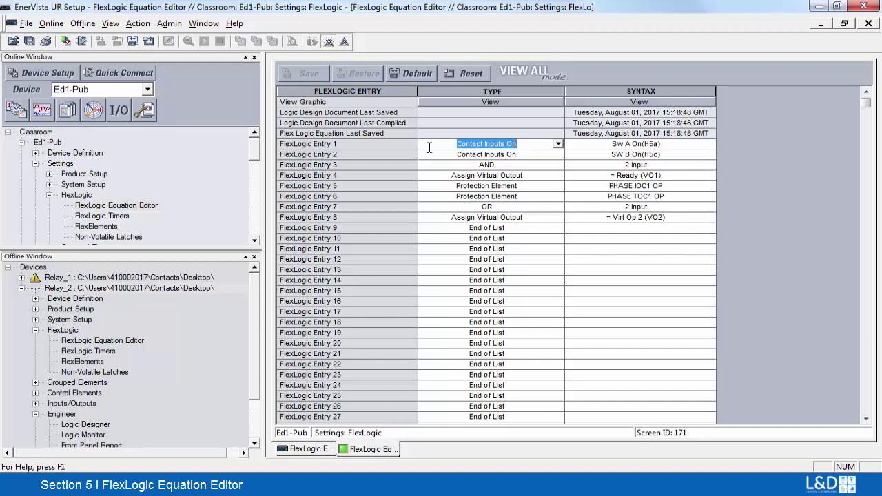
drag(431, 147, 666, 178)
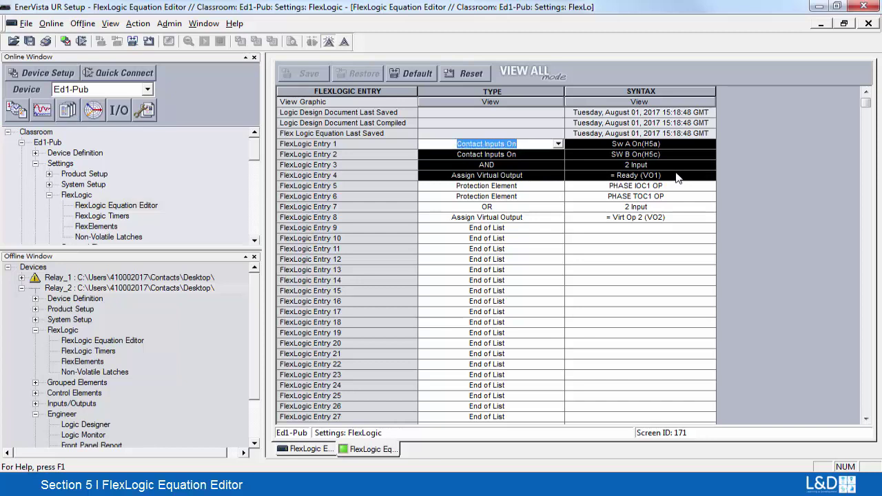
right_click(560, 158)
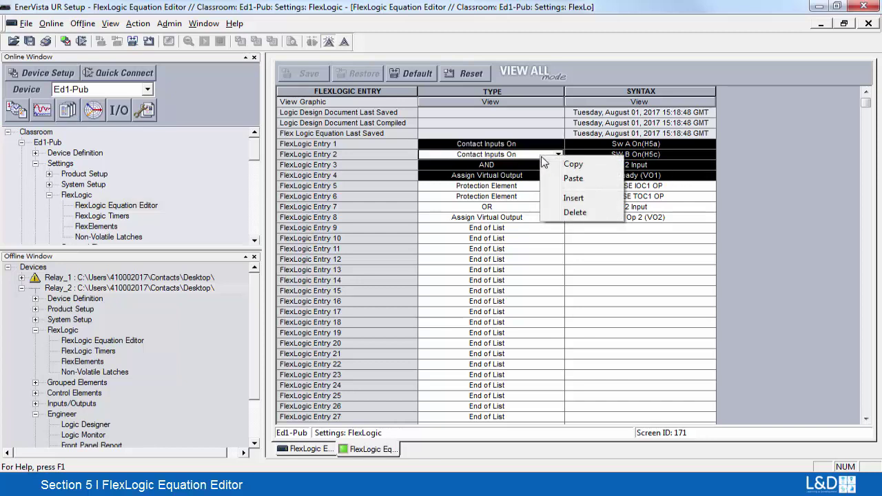
click(574, 164)
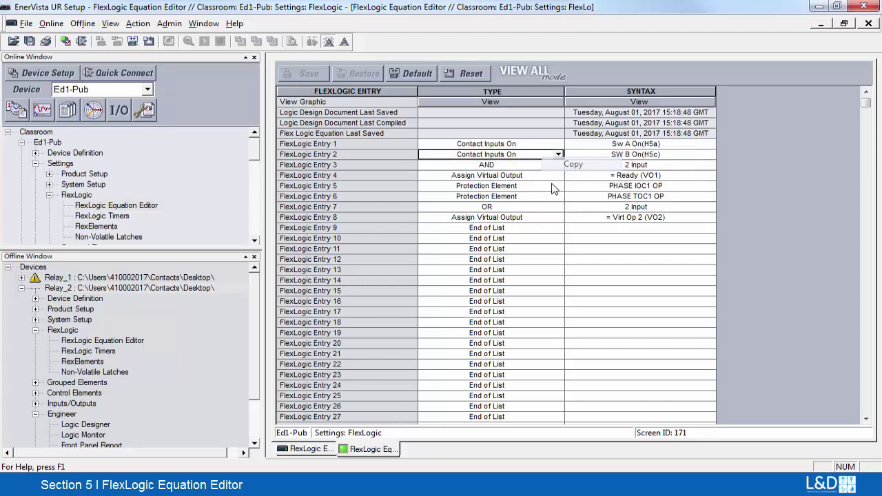
click(454, 230)
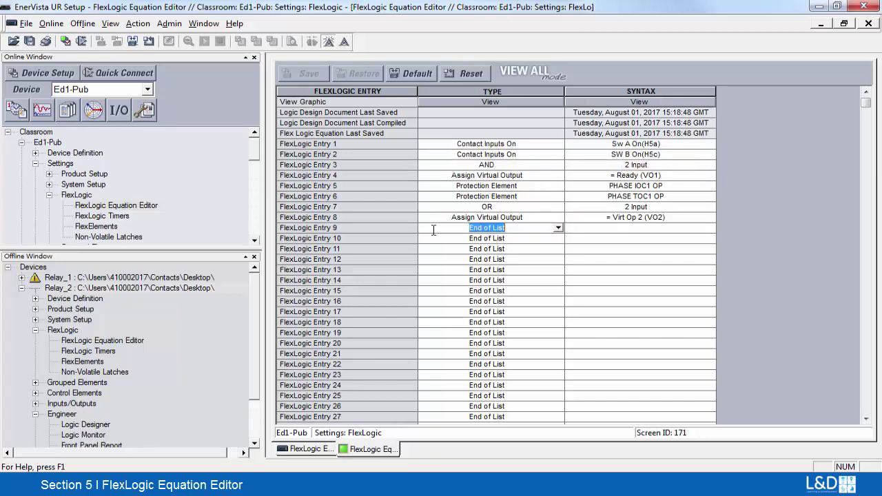
right_click(425, 232)
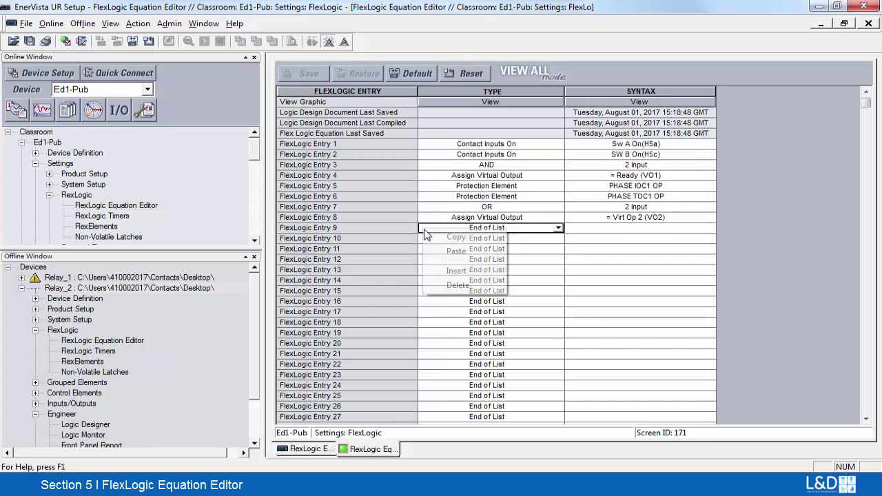
click(463, 254)
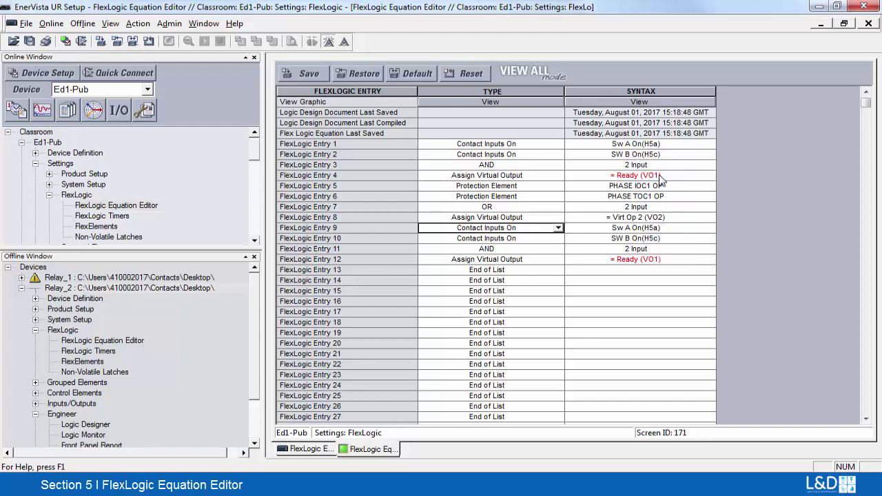
Change Entry 12's output to Vag (VO3) and save the equation to Ed1-Pub, confirming Yes.
click(708, 261)
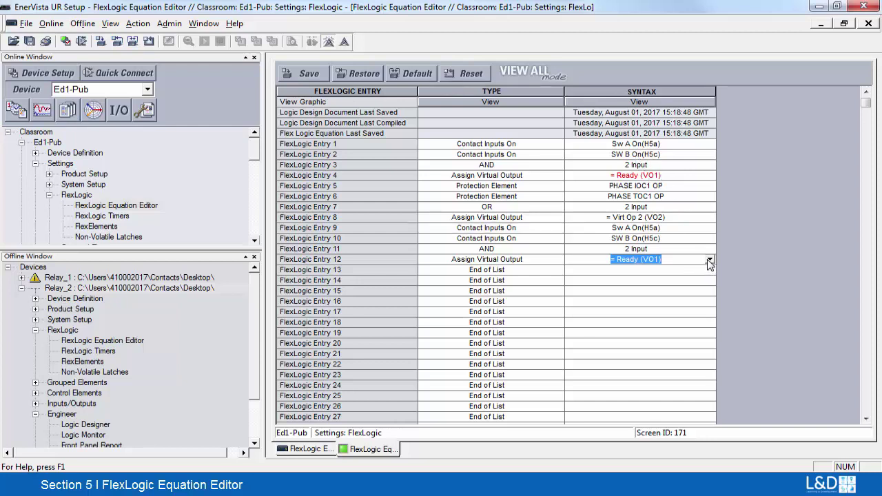
click(710, 260)
click(628, 292)
click(658, 333)
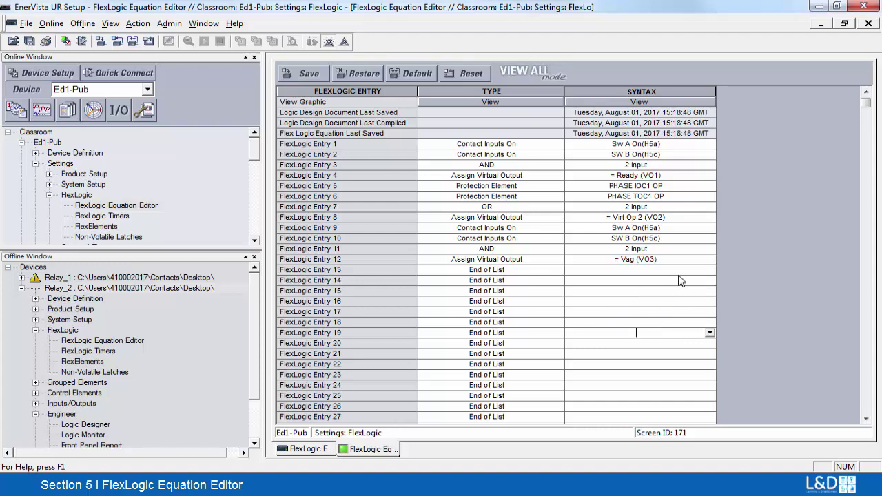
click(296, 76)
click(407, 272)
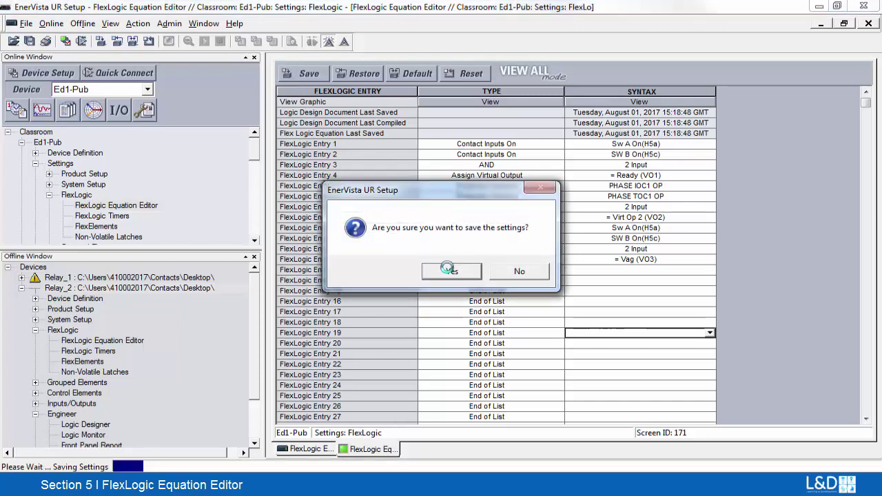